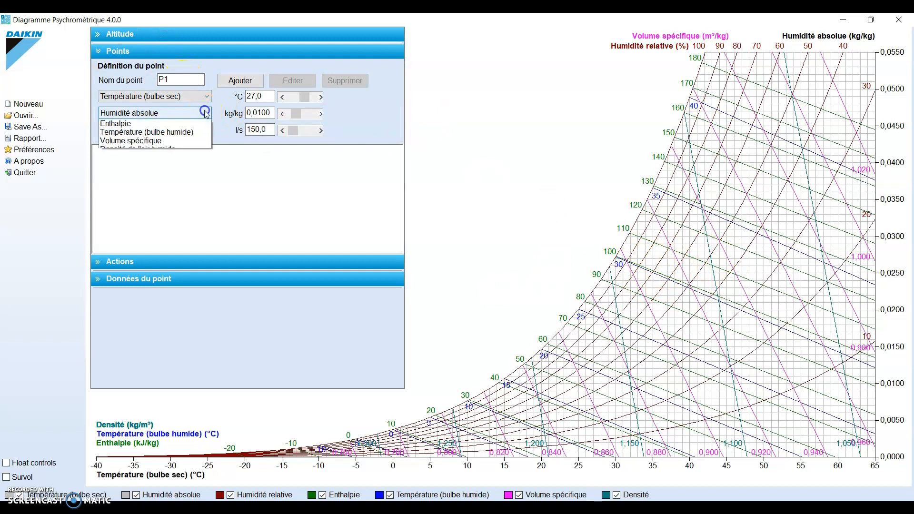
# - Try defining the point by Humidité relative and Température (bulbe humide)
pyautogui.click(205, 96)
pyautogui.click(205, 96)
pyautogui.click(181, 123)
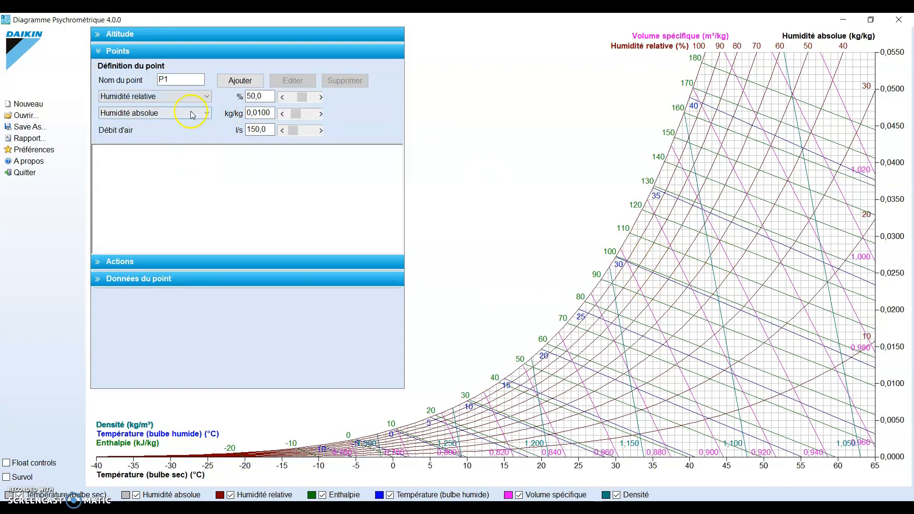
pyautogui.click(203, 113)
pyautogui.click(177, 158)
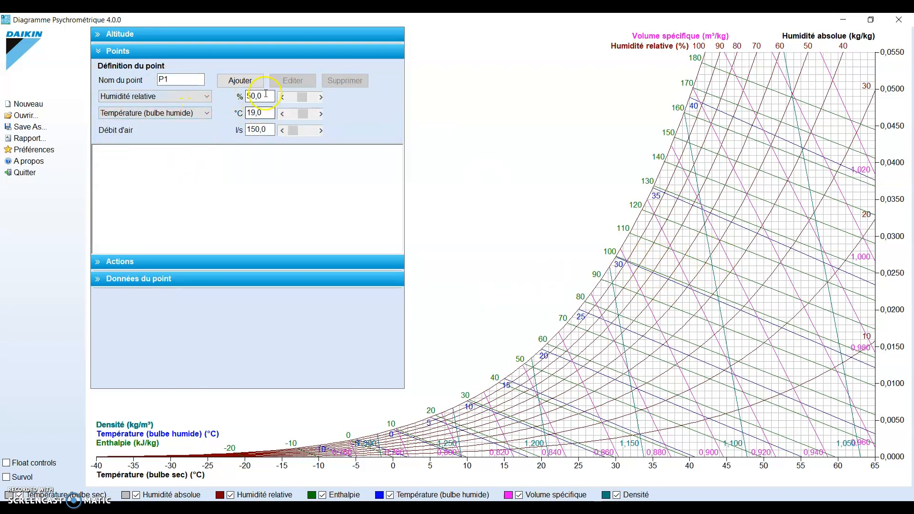
# - Choose Température (bulbe sec) and Humidité relative as the two quantities that define the point
pyautogui.click(204, 96)
pyautogui.click(173, 108)
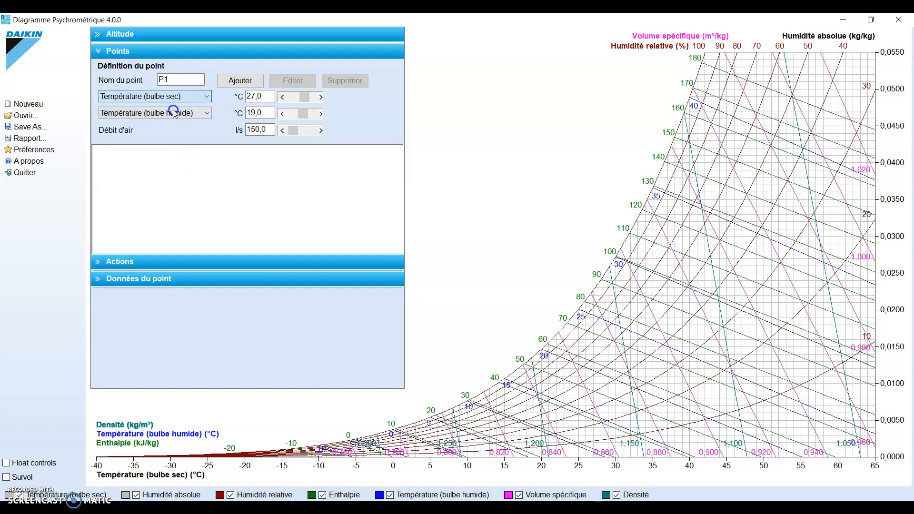
pyautogui.click(208, 113)
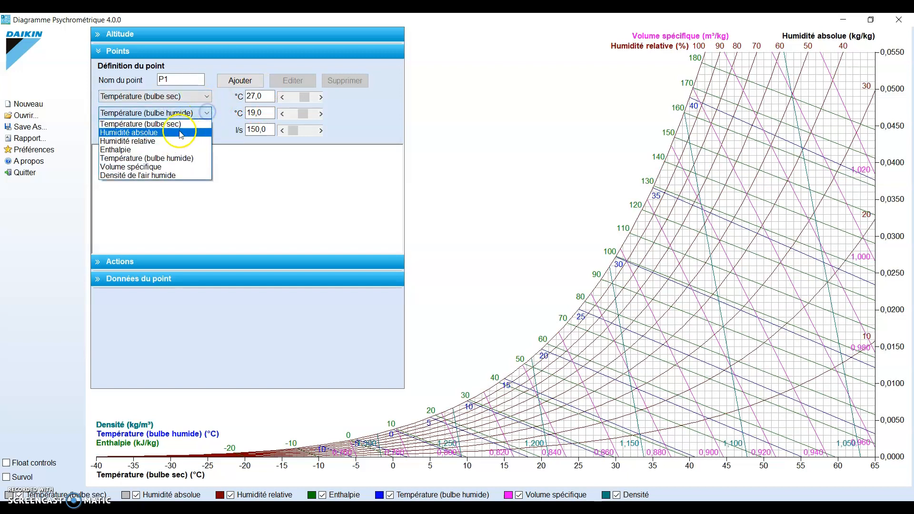
pyautogui.click(157, 141)
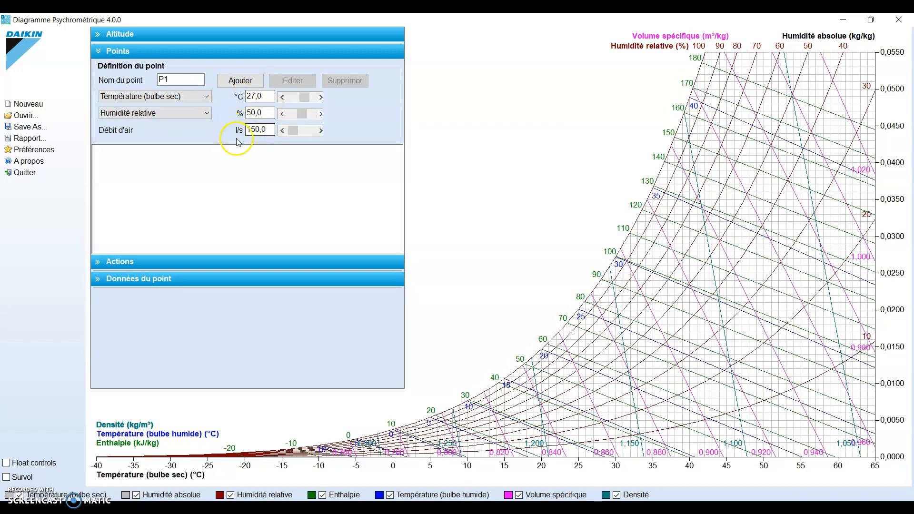
# - Set the preferred units to g/kg for humidity and m³/h for air flow
pyautogui.click(34, 152)
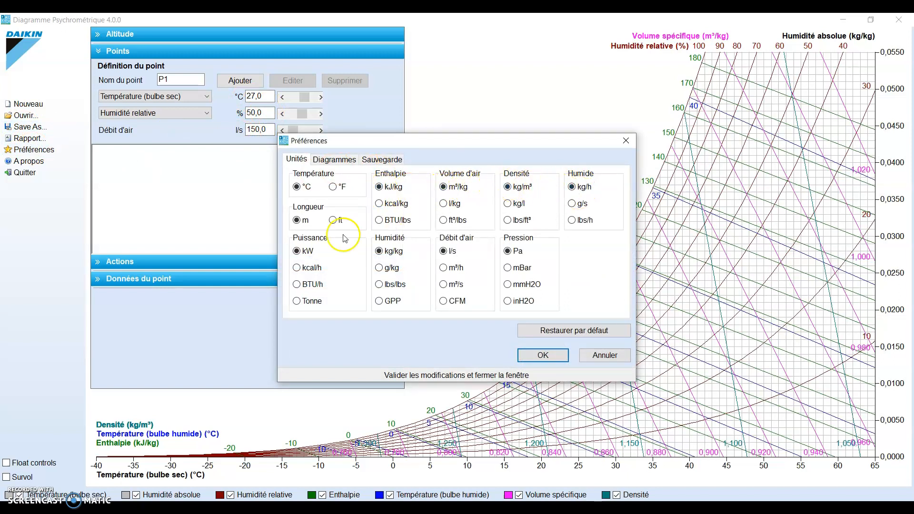
pyautogui.click(390, 268)
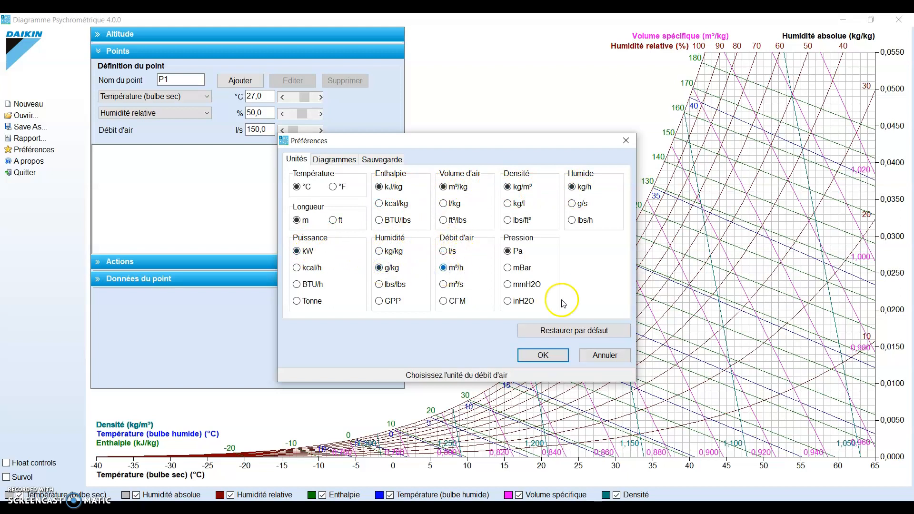
pyautogui.click(554, 356)
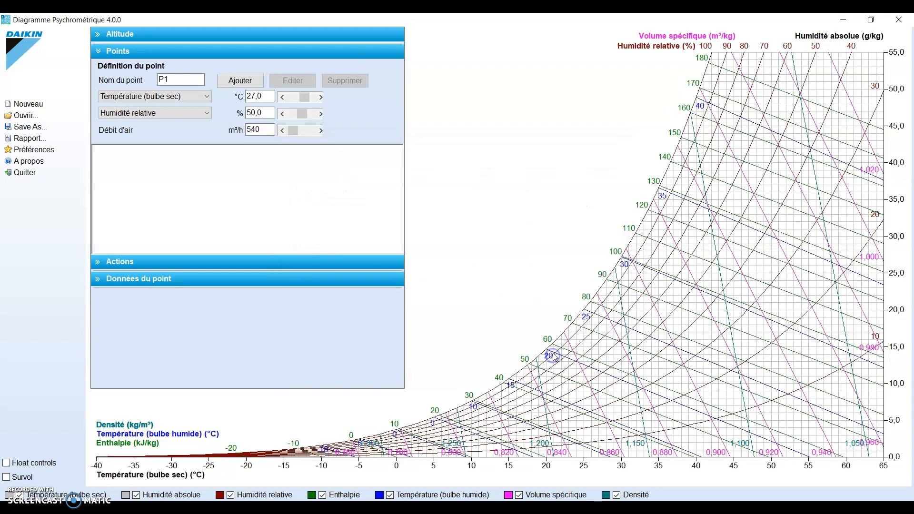
# - Add point A with a dry-bulb temperature of 21 °C, 53 % relative humidity and an air flow of 1000 m³/h
pyautogui.doubleClick(192, 78)
pyautogui.click(268, 95)
pyautogui.doubleClick(258, 95)
pyautogui.write('21')
pyautogui.doubleClick(262, 111)
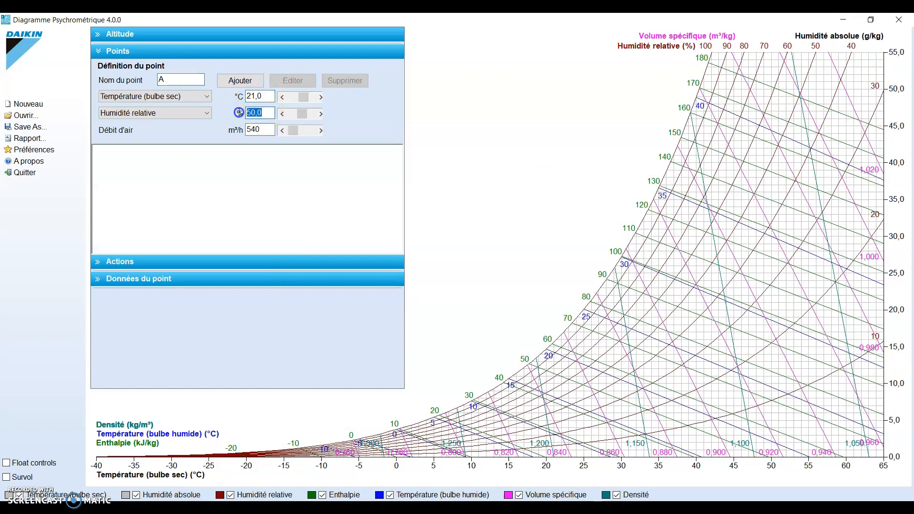
pyautogui.write('53')
pyautogui.doubleClick(260, 130)
pyautogui.write('1000')
pyautogui.click(334, 130)
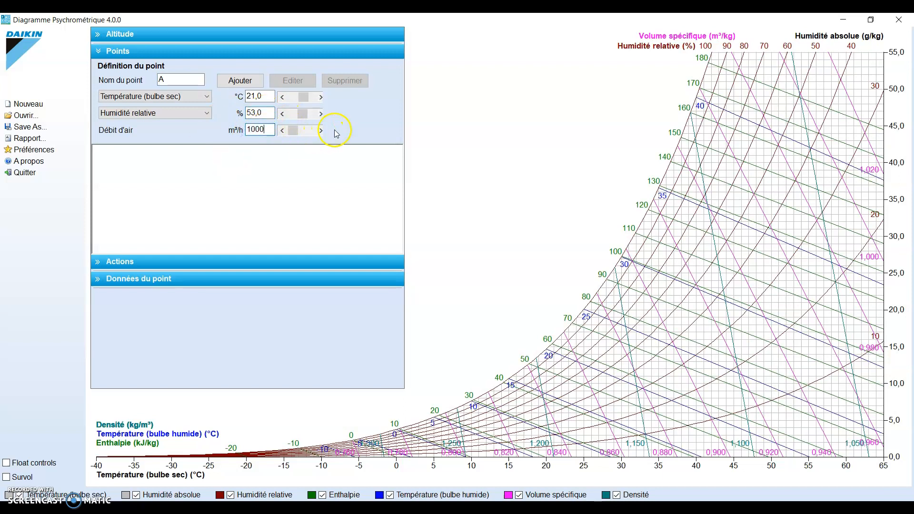
pyautogui.click(268, 100)
pyautogui.click(240, 81)
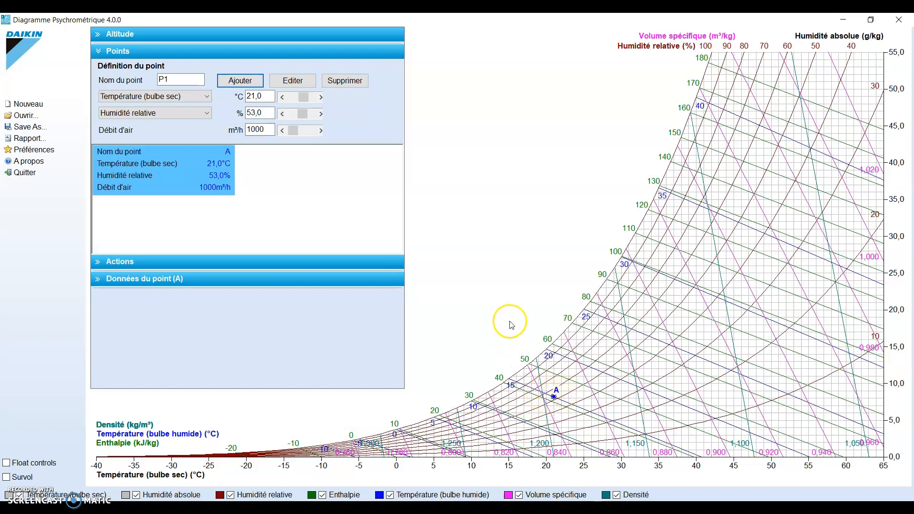
# - Add point B with a dry-bulb temperature of 45 °C and 14 % relative humidity
pyautogui.moveTo(186, 80); pyautogui.dragTo(142, 74)
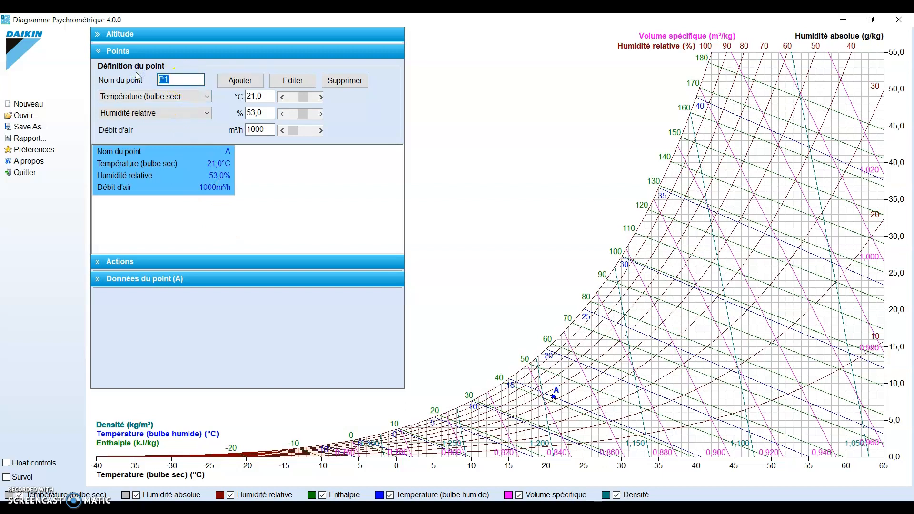
pyautogui.moveTo(274, 96); pyautogui.dragTo(236, 94)
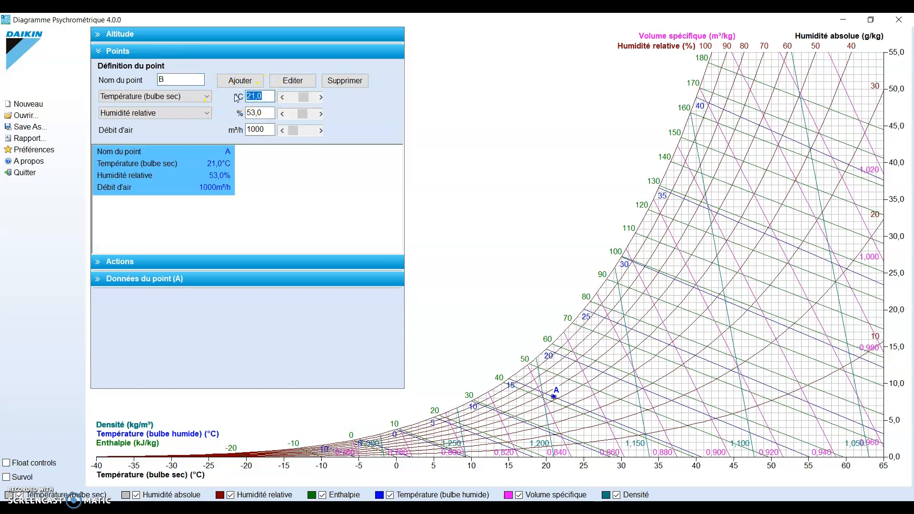
pyautogui.click(271, 112)
pyautogui.moveTo(268, 112); pyautogui.dragTo(234, 112)
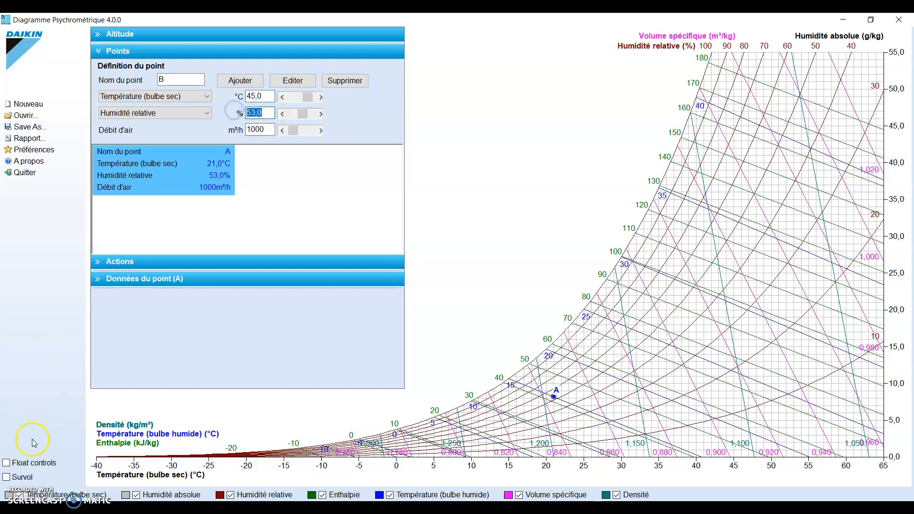
pyautogui.click(257, 229)
pyautogui.doubleClick(263, 113)
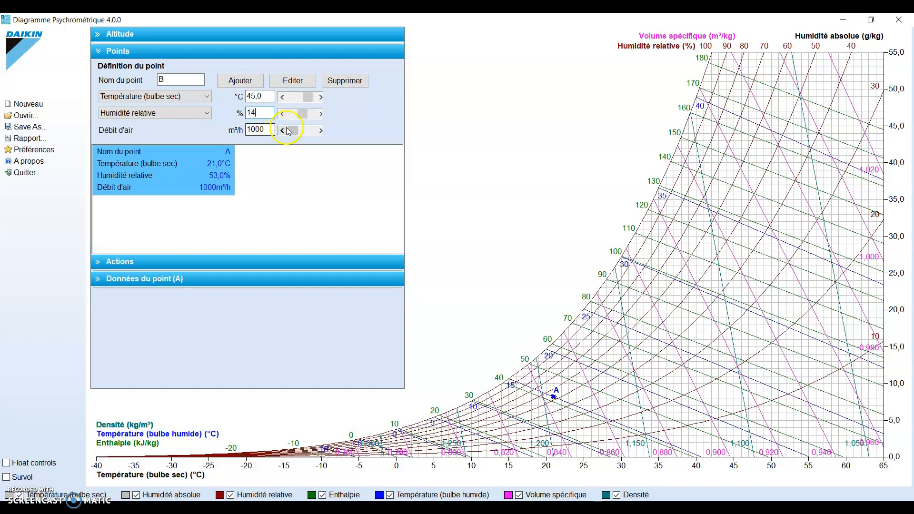
pyautogui.click(235, 81)
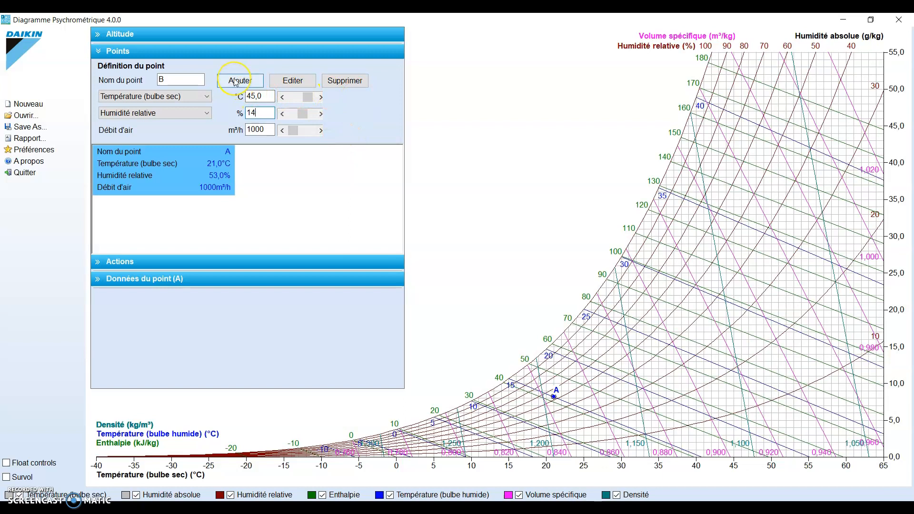
pyautogui.click(236, 82)
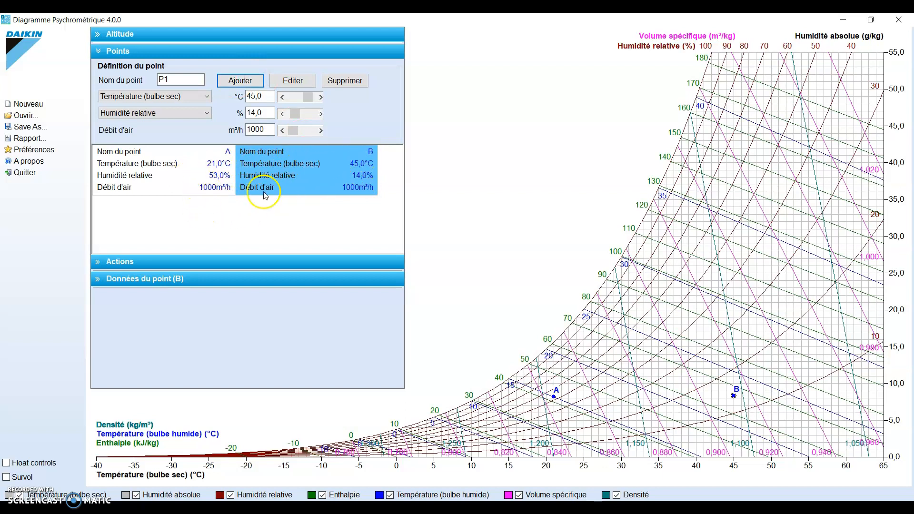
# - Examine the detailed air properties of points A and B
pyautogui.click(100, 281)
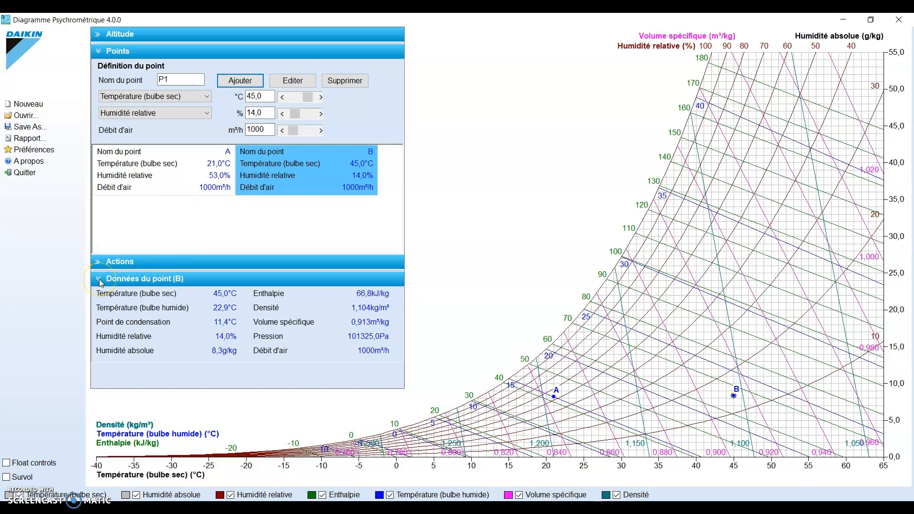
pyautogui.click(100, 281)
pyautogui.click(100, 281)
pyautogui.click(200, 172)
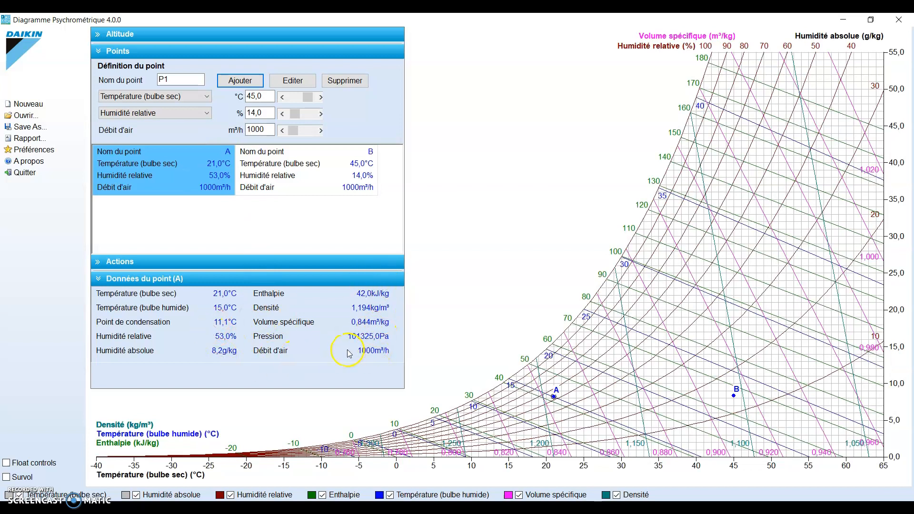
pyautogui.click(288, 176)
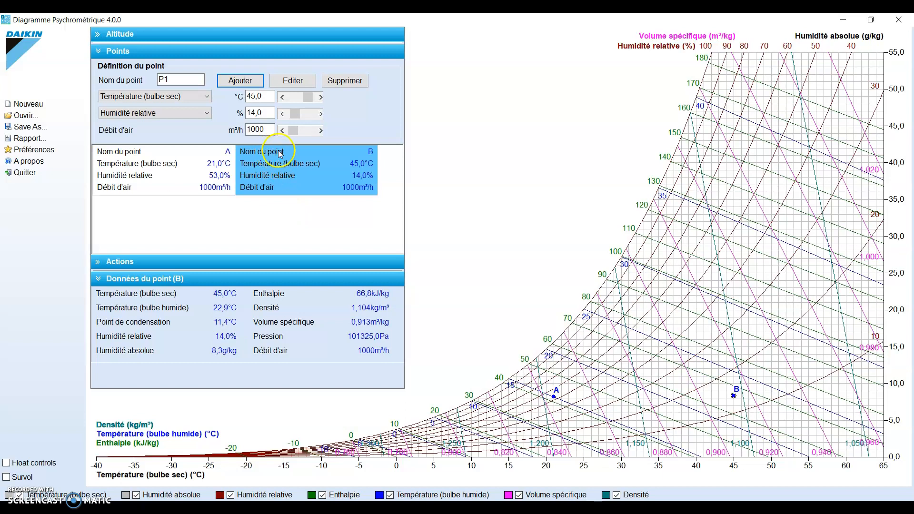
# - Add a Chauffer action from point A to point B with Vapeur humidification, naming its resulting point AB
pyautogui.click(104, 264)
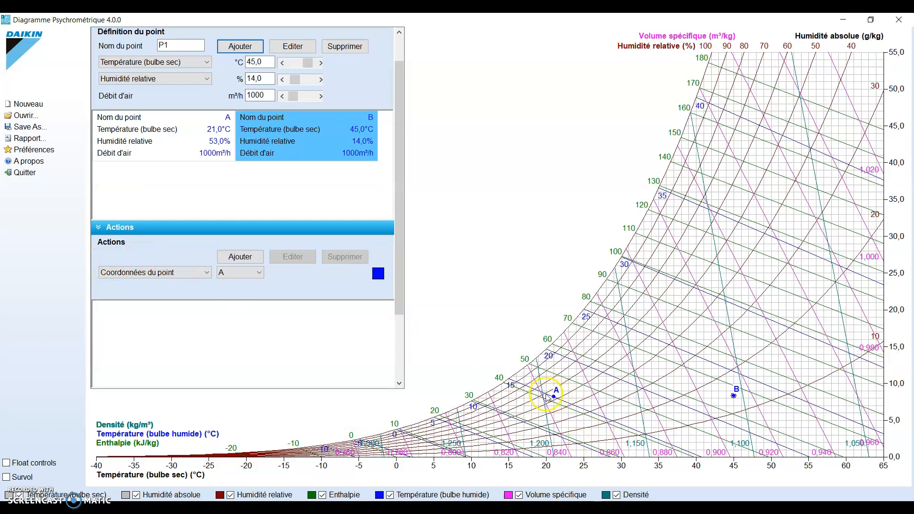
pyautogui.click(736, 395)
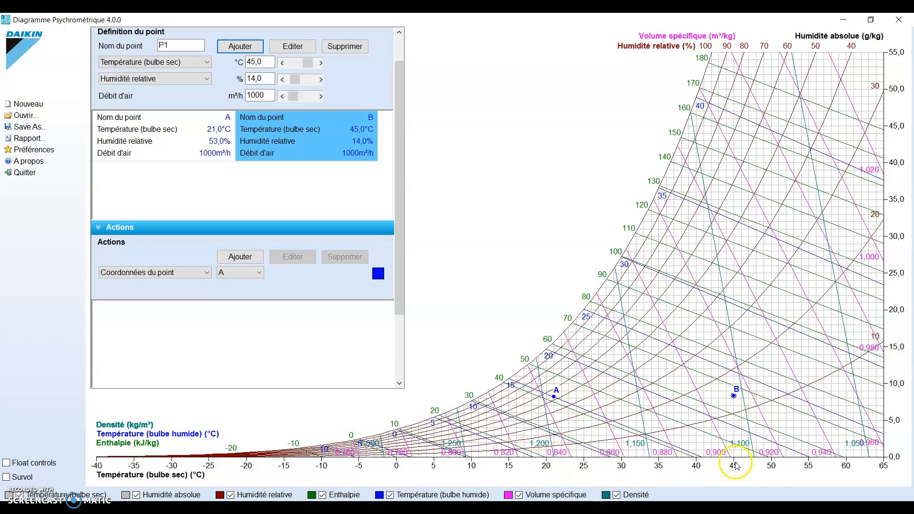
pyautogui.click(183, 273)
pyautogui.click(207, 286)
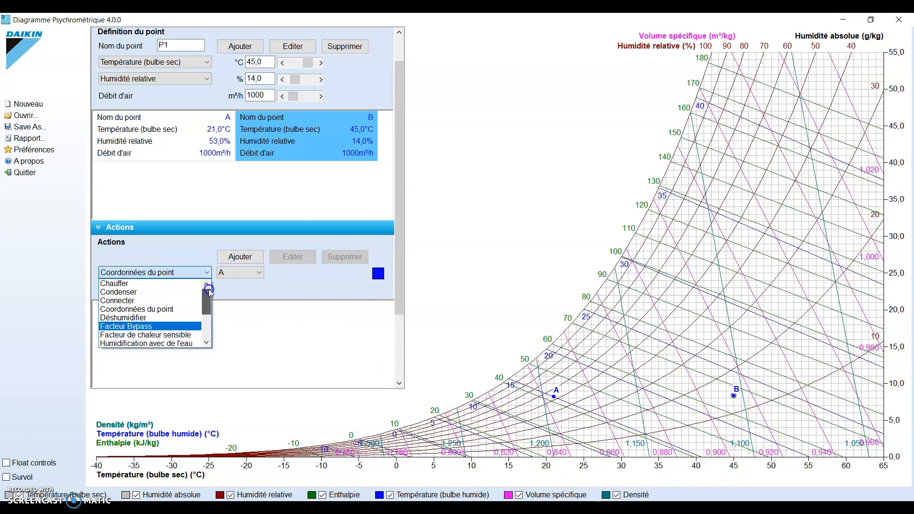
pyautogui.click(143, 284)
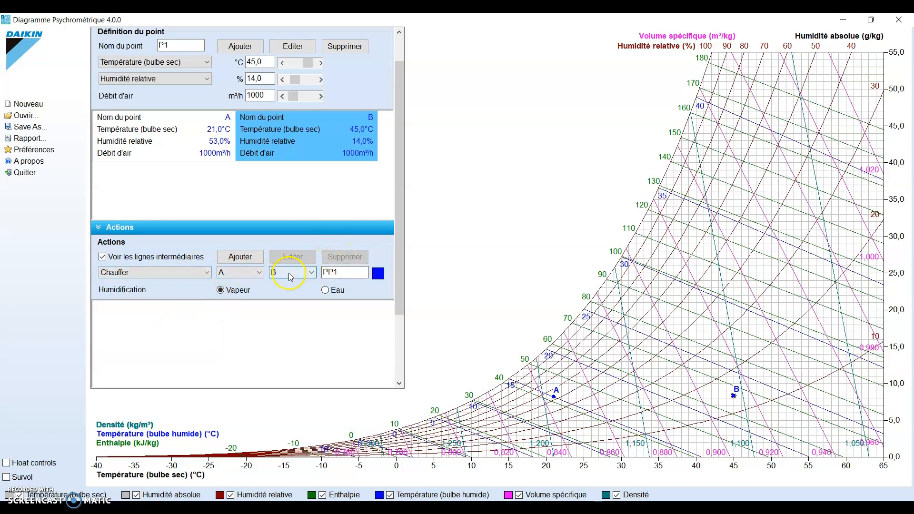
pyautogui.click(350, 272)
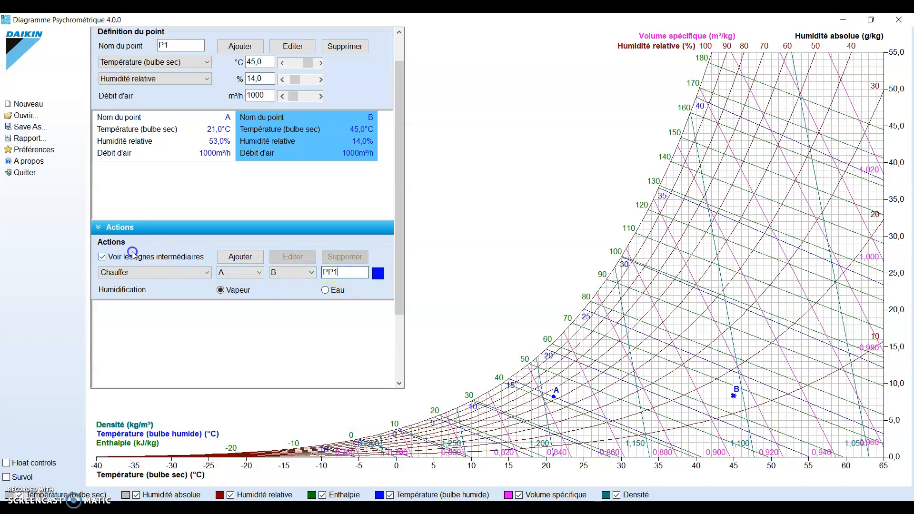
pyautogui.click(103, 257)
pyautogui.doubleClick(320, 271)
pyautogui.write('AB')
pyautogui.click(246, 257)
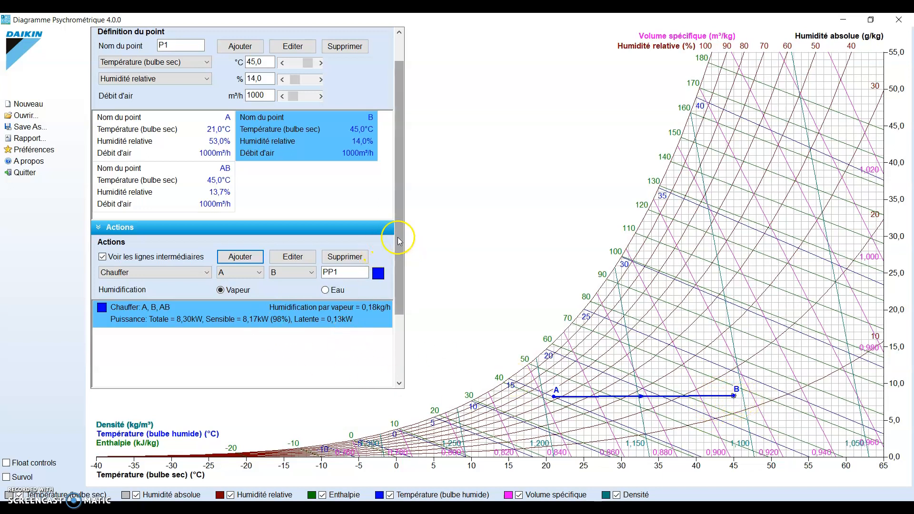
# - Add point C with a dry-bulb temperature of 24 °C, 64 % relative humidity and an air flow of 500 m³/h
pyautogui.moveTo(400, 241); pyautogui.dragTo(397, 206)
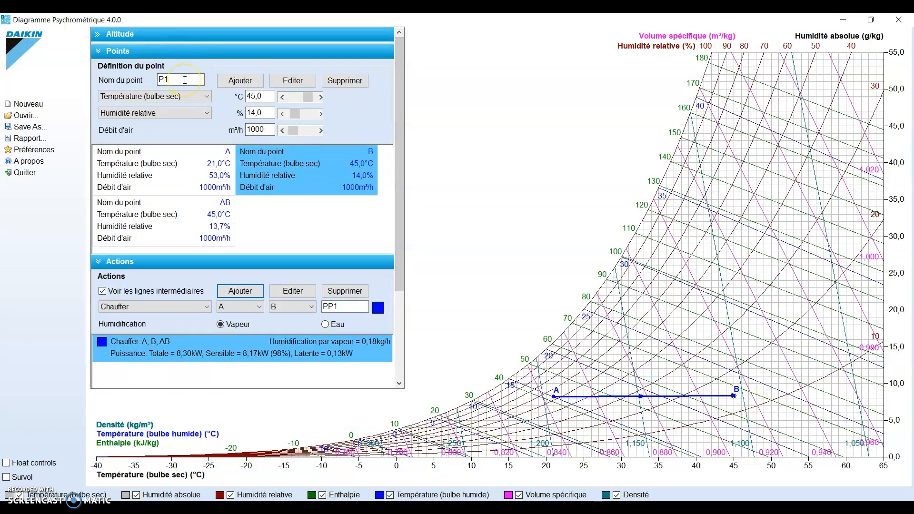
pyautogui.moveTo(185, 80); pyautogui.dragTo(143, 76)
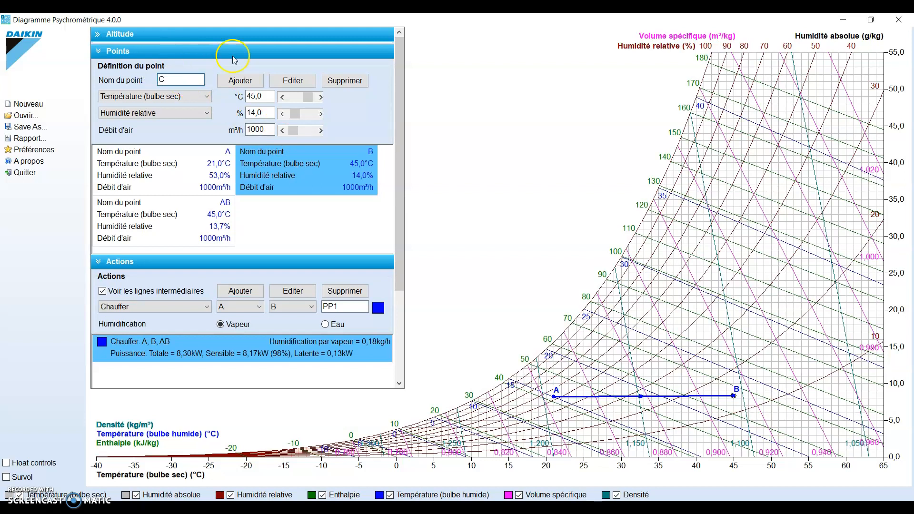
pyautogui.moveTo(264, 95); pyautogui.dragTo(243, 93)
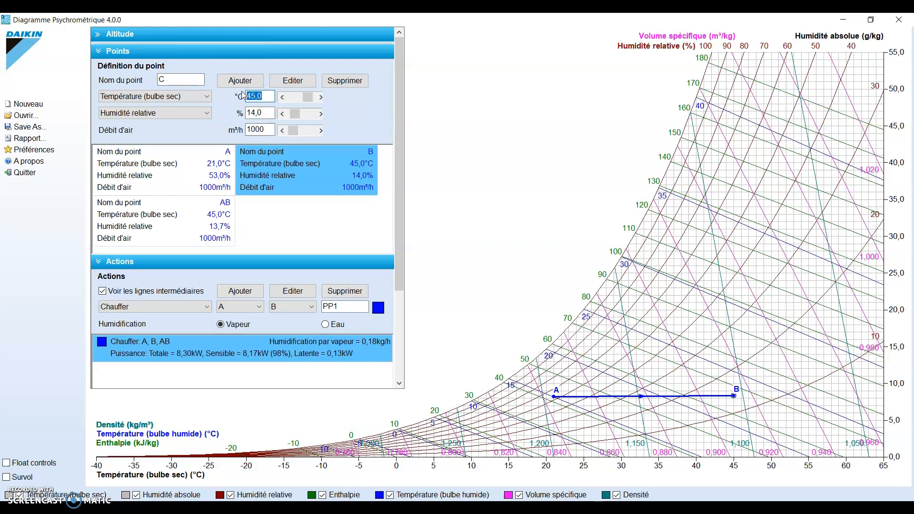
pyautogui.moveTo(251, 115); pyautogui.dragTo(247, 111)
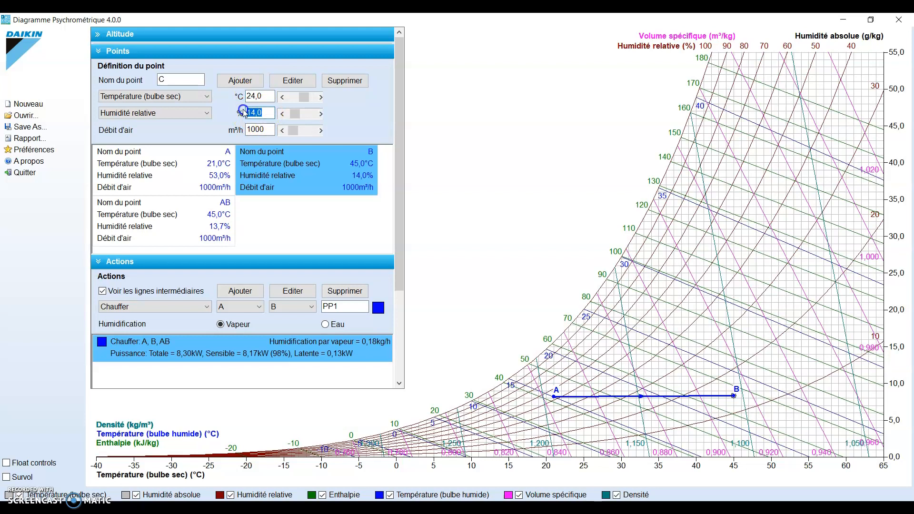
pyautogui.write('64')
pyautogui.moveTo(270, 130); pyautogui.dragTo(237, 127)
pyautogui.write('50')
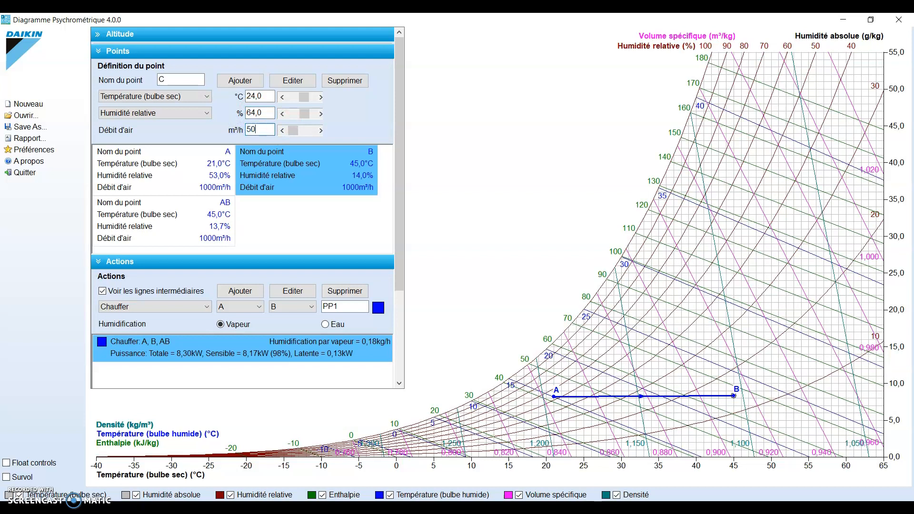
pyautogui.write('0')
pyautogui.click(236, 82)
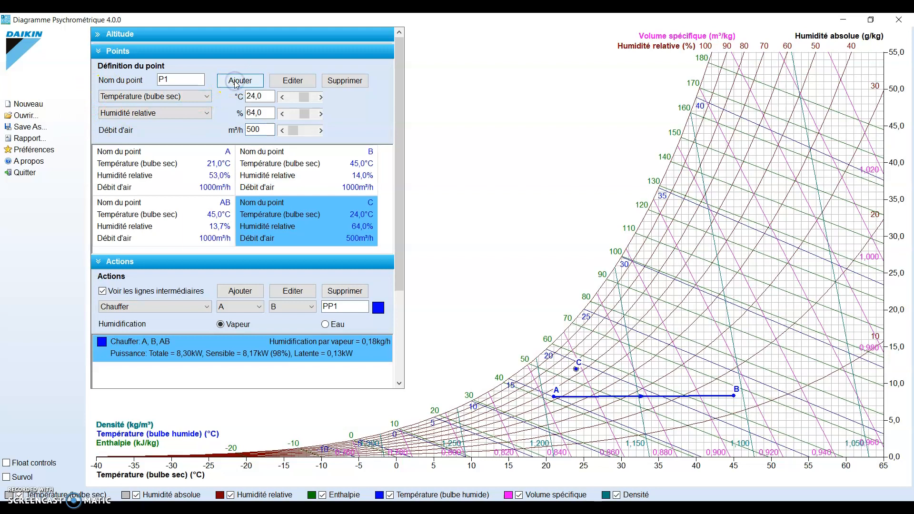
# - Add point D with a dry-bulb temperature of 11 °C, 88 % relative humidity and an air flow of 500 m³/h
pyautogui.doubleClick(157, 79)
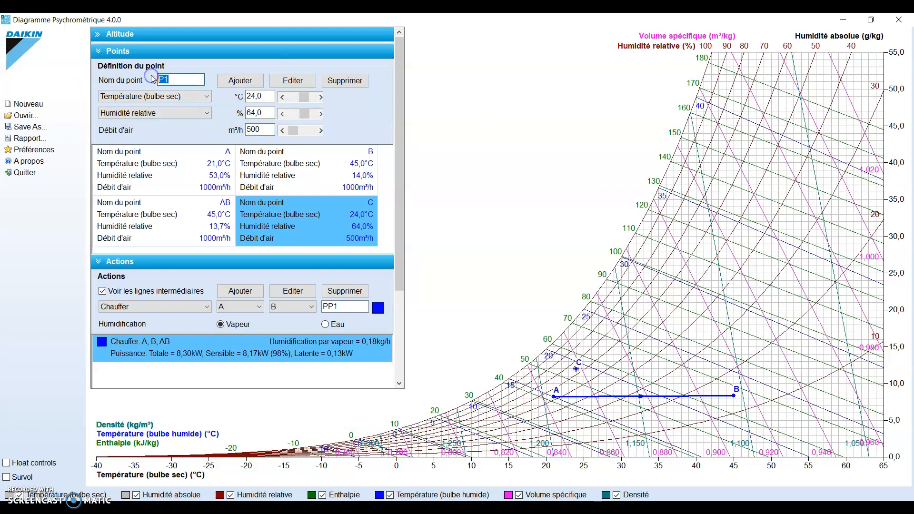
pyautogui.write('D')
pyautogui.click(233, 85)
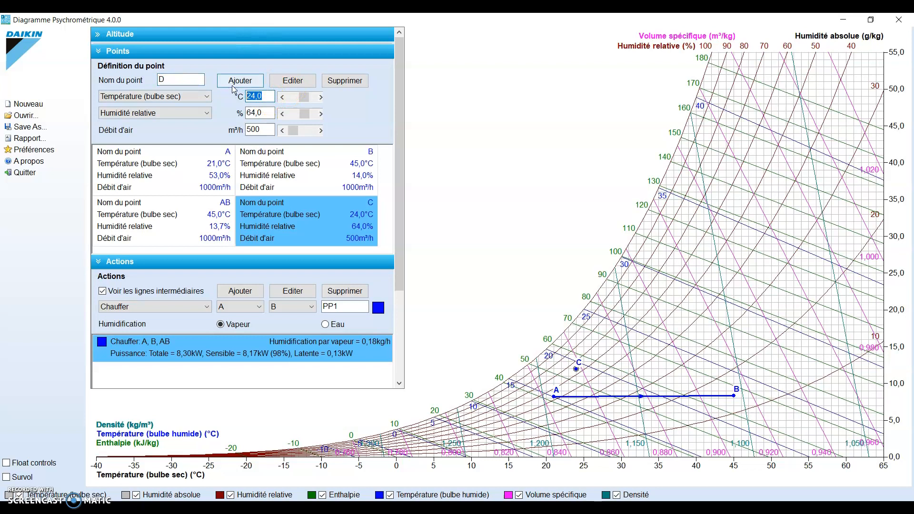
pyautogui.click(245, 113)
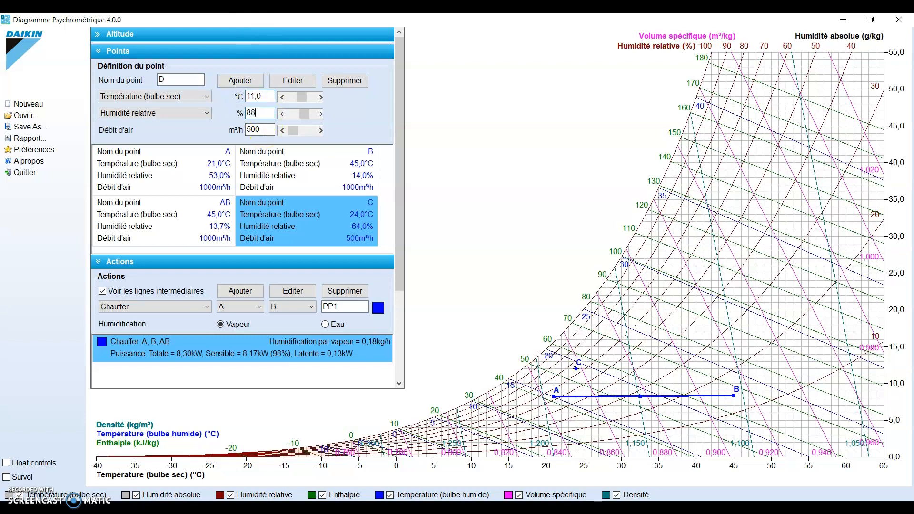
pyautogui.click(251, 128)
pyautogui.click(241, 81)
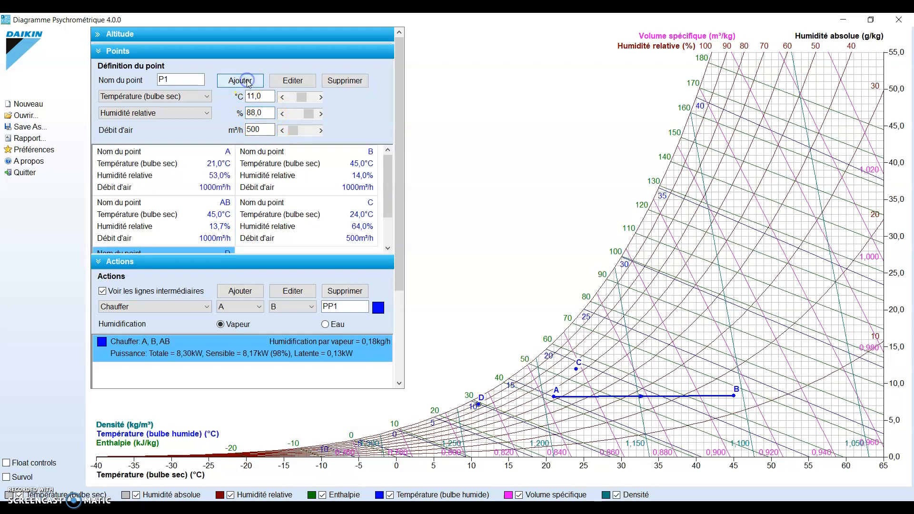
pyautogui.click(286, 204)
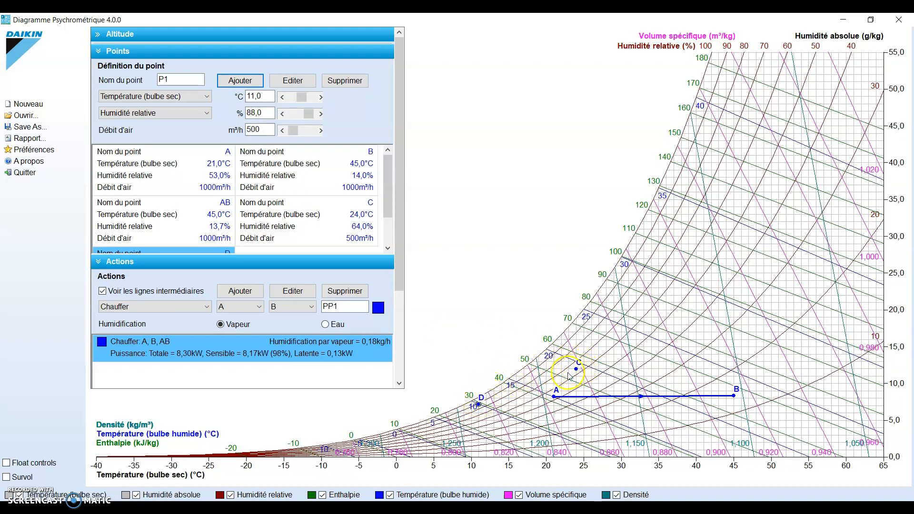
# - Set the colour for the new action to the light pink base colour (255, 128, 255)
pyautogui.click(378, 308)
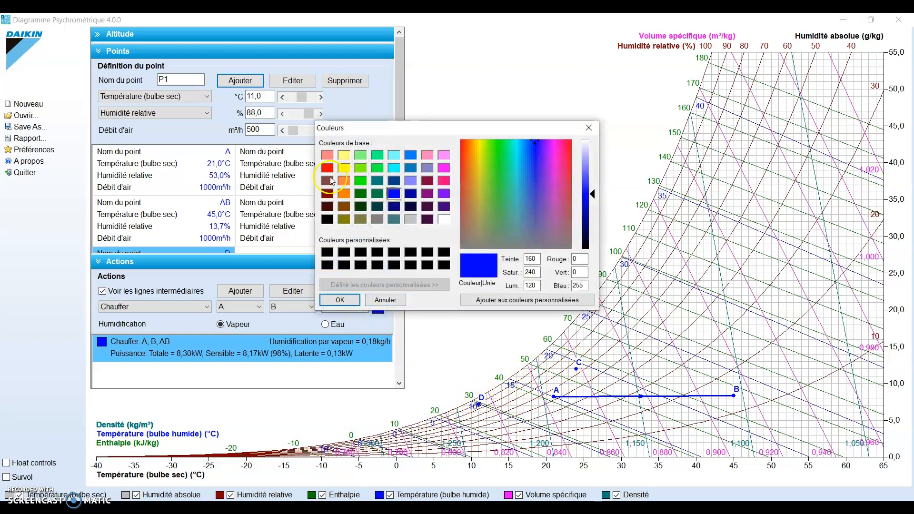
pyautogui.click(444, 155)
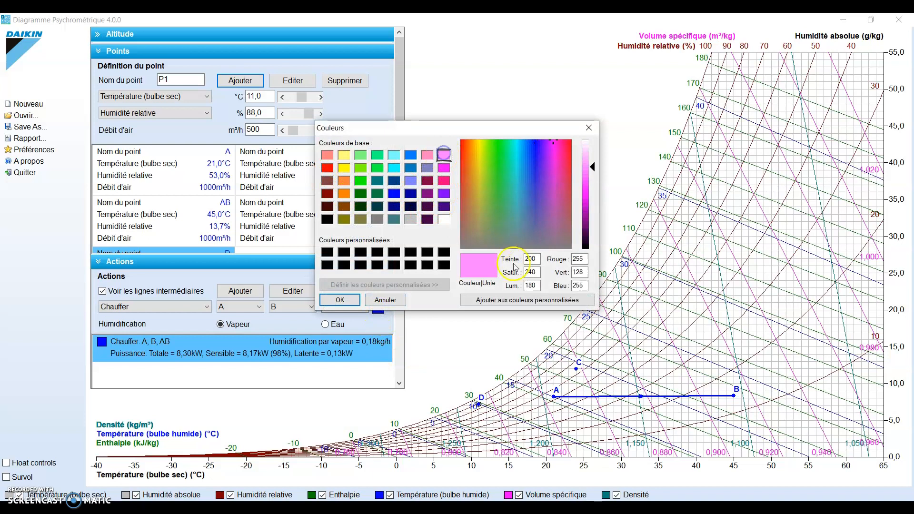
pyautogui.click(339, 300)
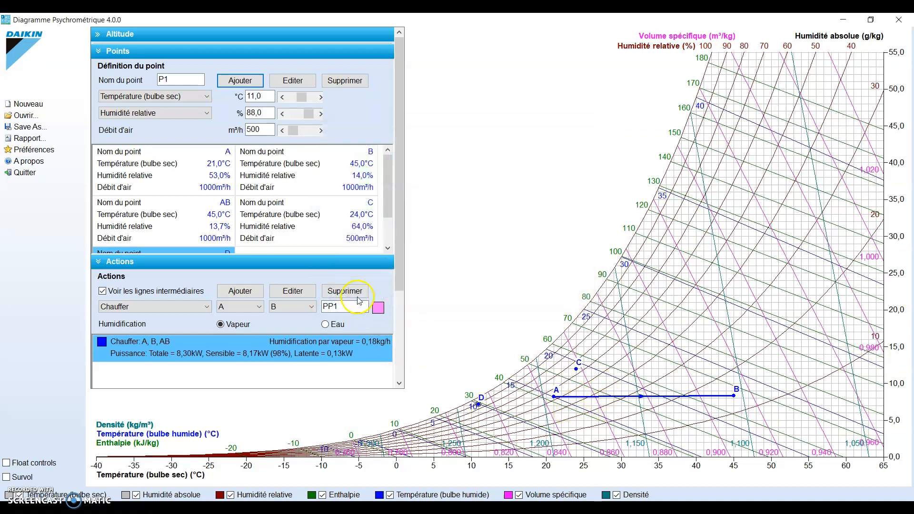
pyautogui.moveTo(334, 307); pyautogui.dragTo(346, 310)
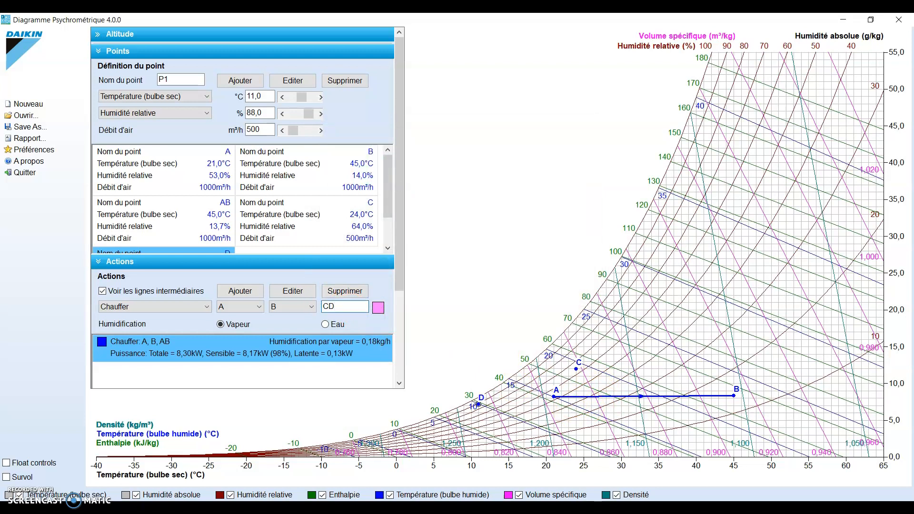
pyautogui.click(238, 306)
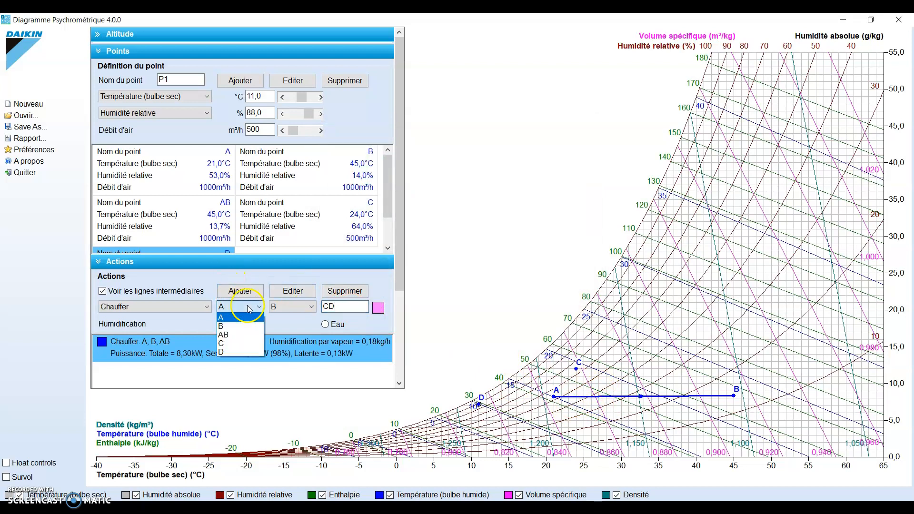
pyautogui.click(244, 340)
pyautogui.click(293, 307)
pyautogui.click(298, 354)
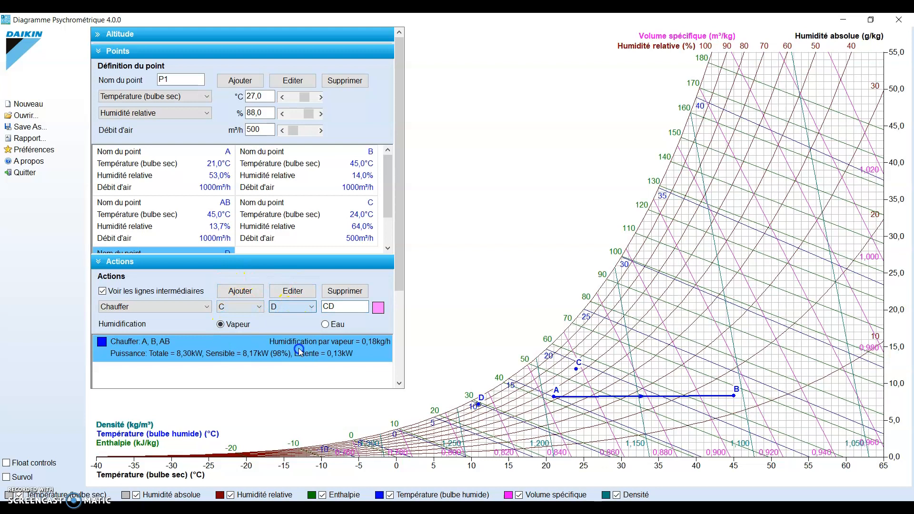
# - Add a Rafraîchir action from point C to point D, naming its resulting point CD
pyautogui.click(205, 308)
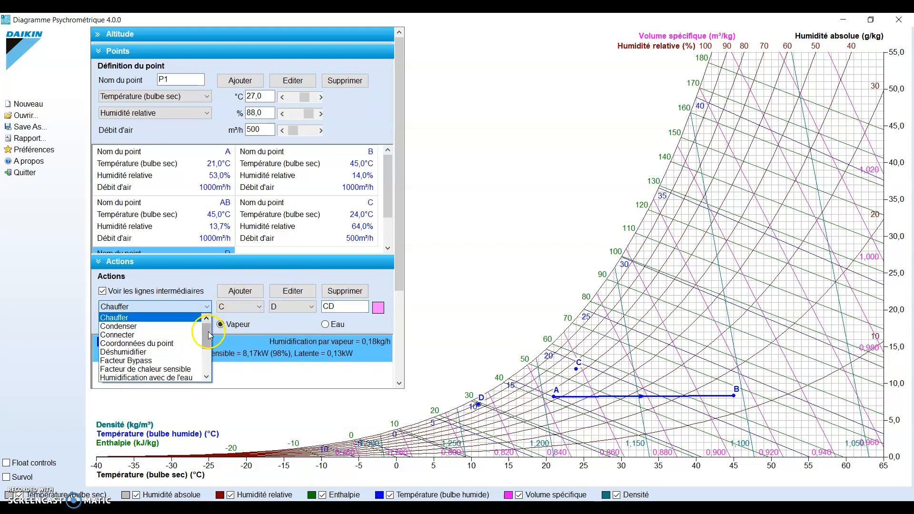
pyautogui.moveTo(208, 334); pyautogui.dragTo(215, 369)
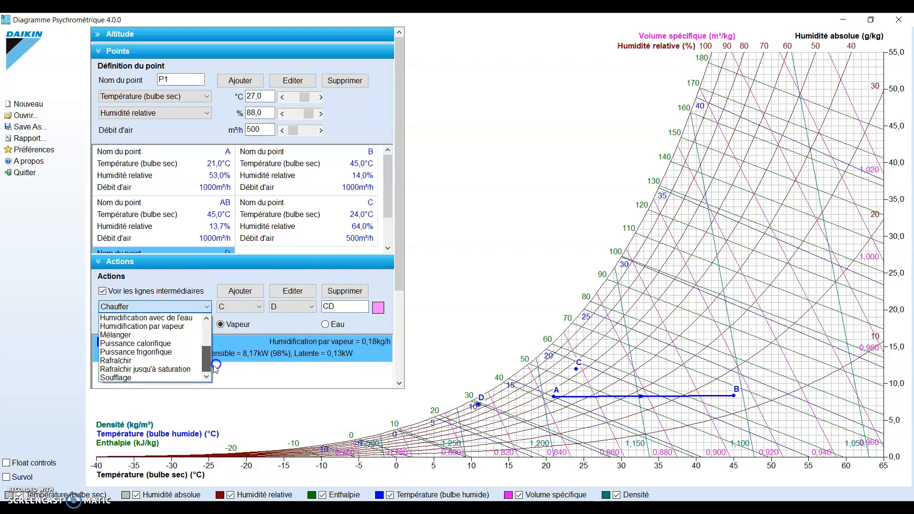
pyautogui.click(137, 361)
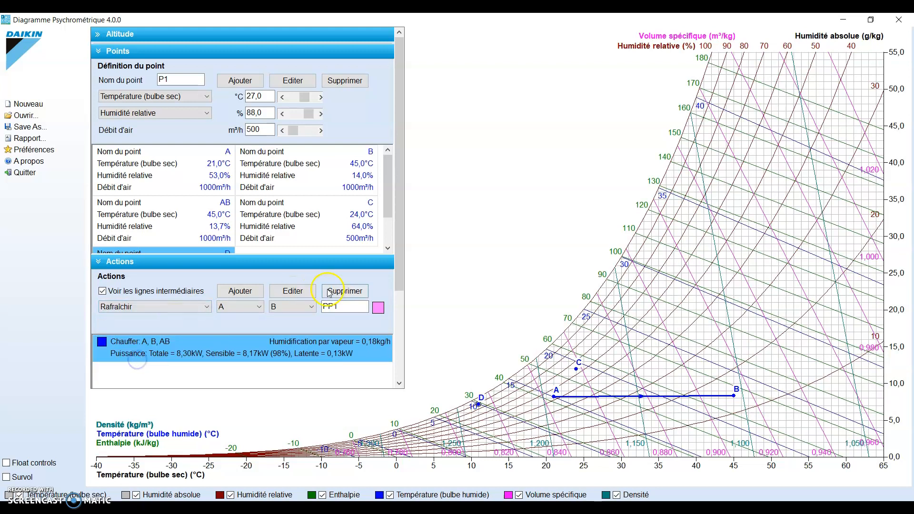
pyautogui.click(257, 308)
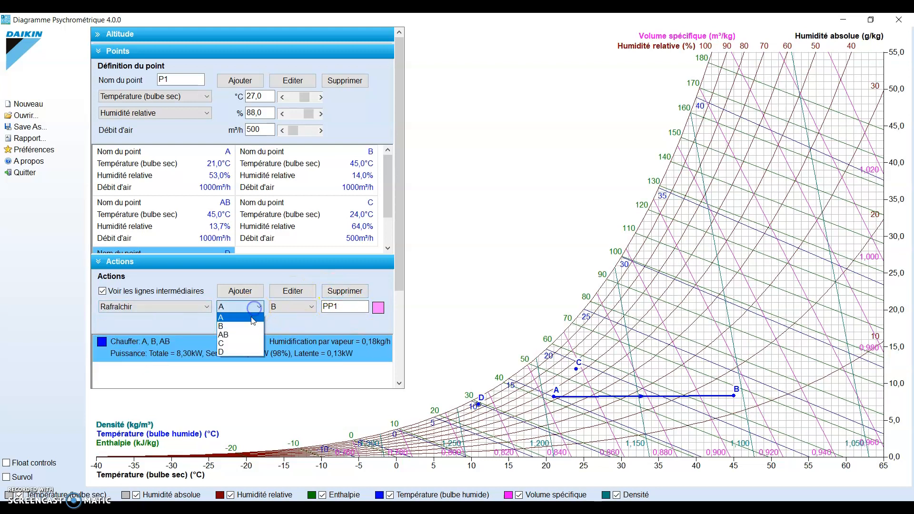
pyautogui.click(241, 344)
pyautogui.click(275, 316)
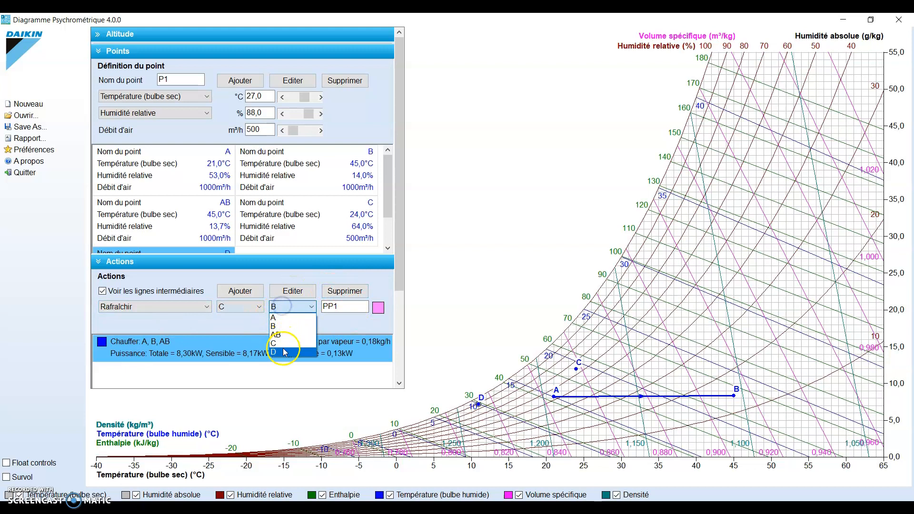
pyautogui.click(282, 350)
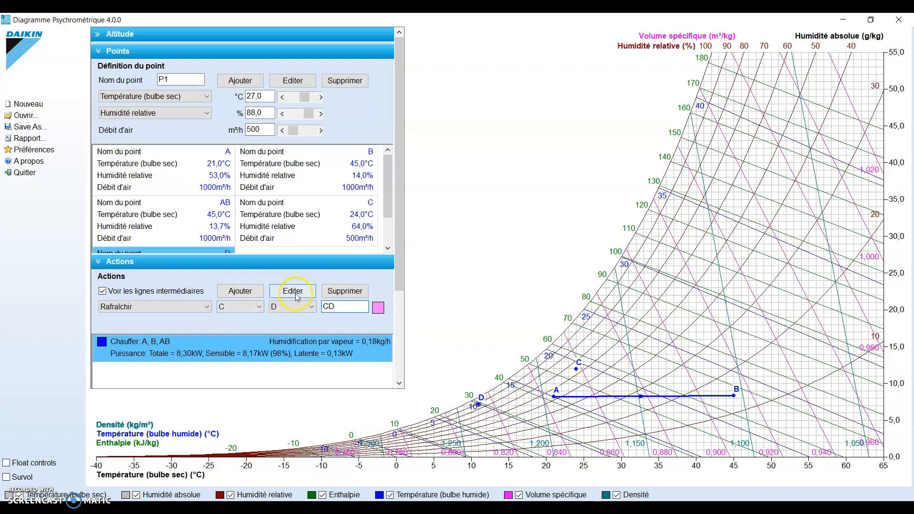
pyautogui.click(247, 292)
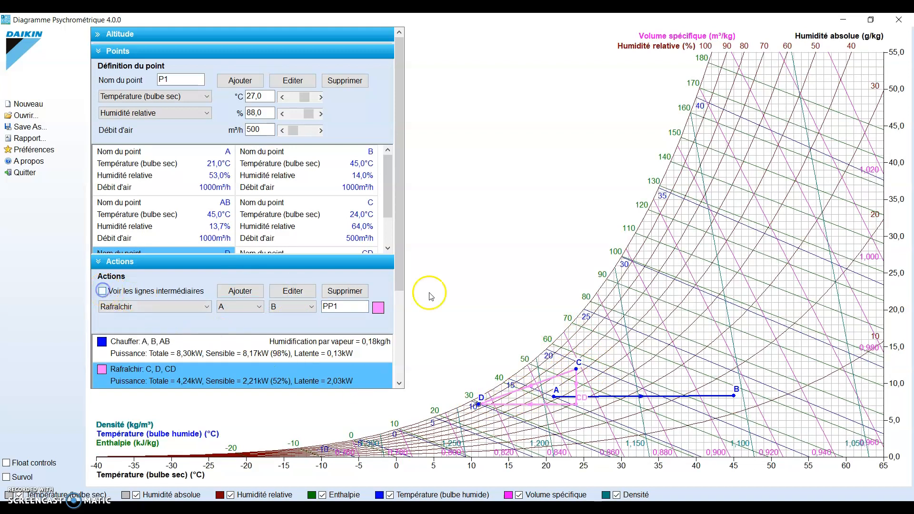
# - Edit the Rafraîchir action between C and D to hide its intermediate lines
pyautogui.click(280, 291)
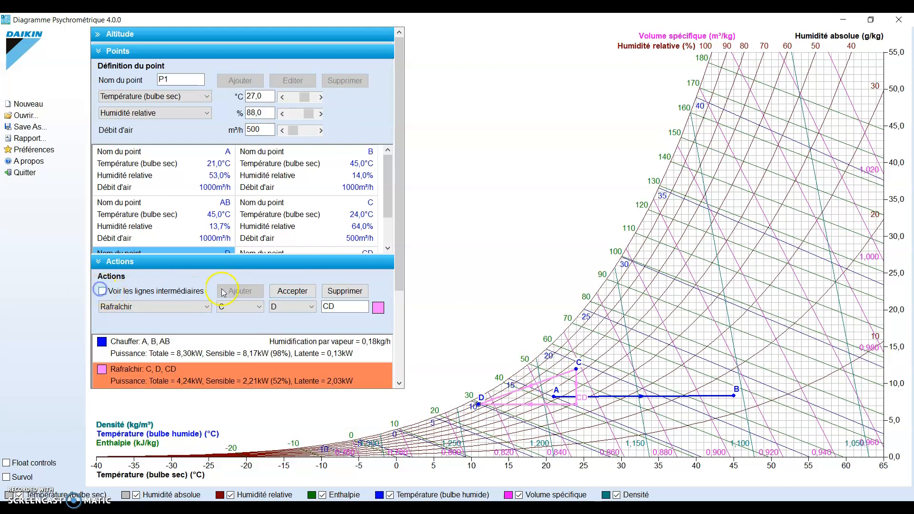
pyautogui.click(273, 291)
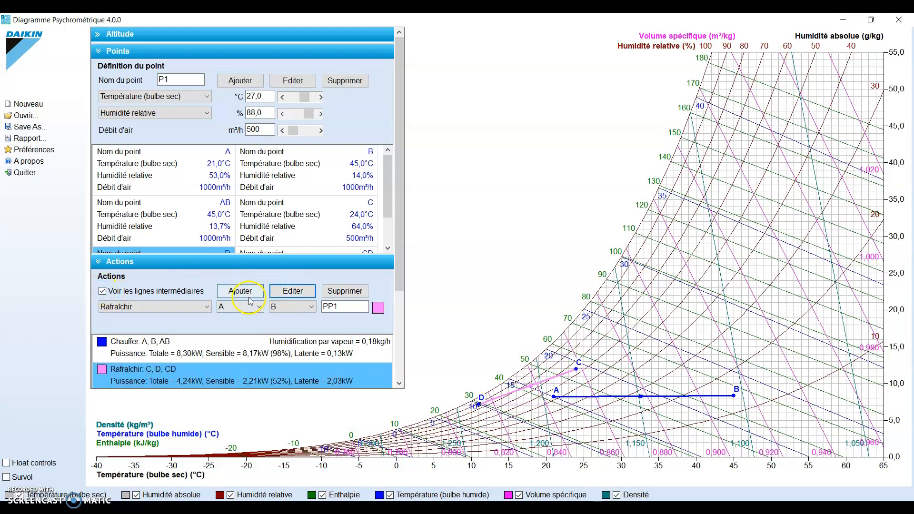
pyautogui.click(303, 378)
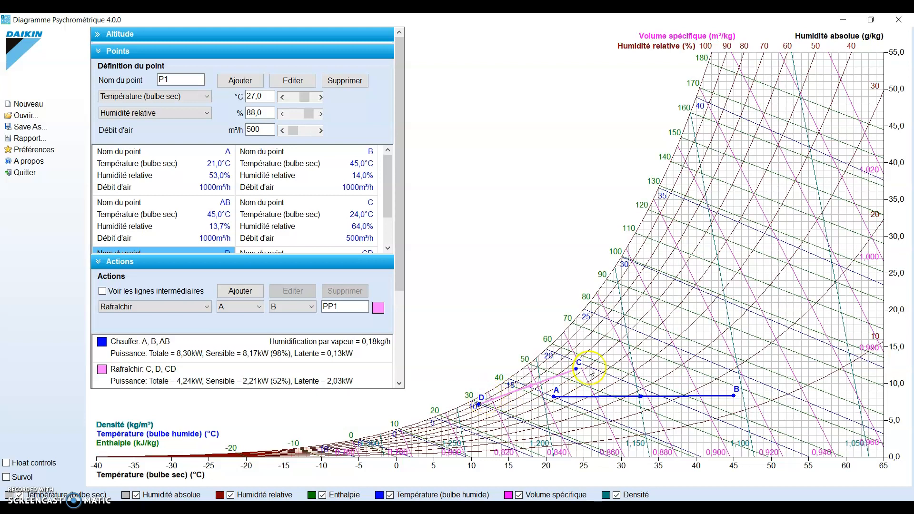
# - Save the project as "diagramme 1" in the Documents > boulot > daikin folder
pyautogui.moveTo(401, 267); pyautogui.dragTo(398, 321)
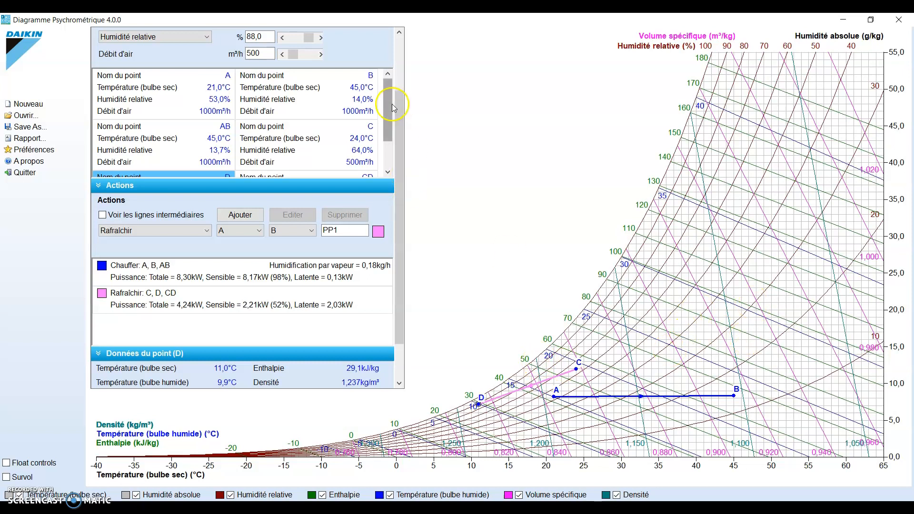
pyautogui.click(26, 127)
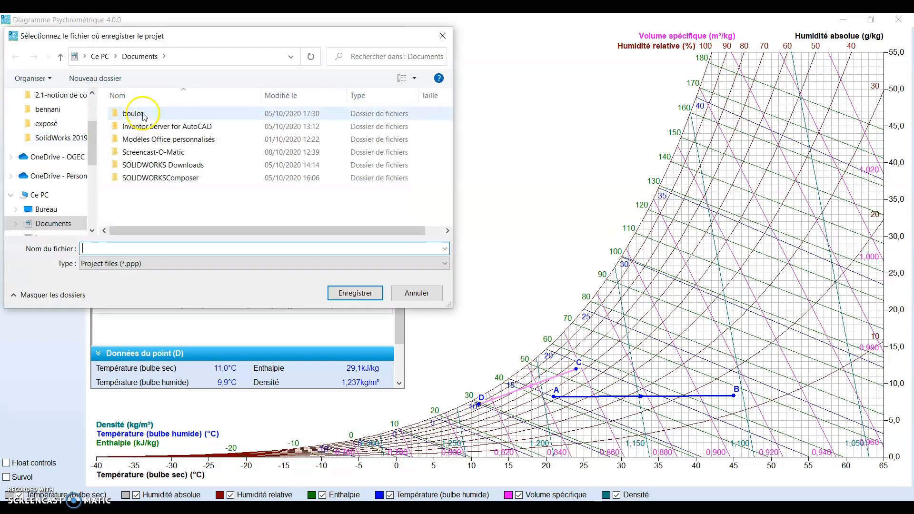
pyautogui.click(148, 113)
pyautogui.doubleClick(150, 113)
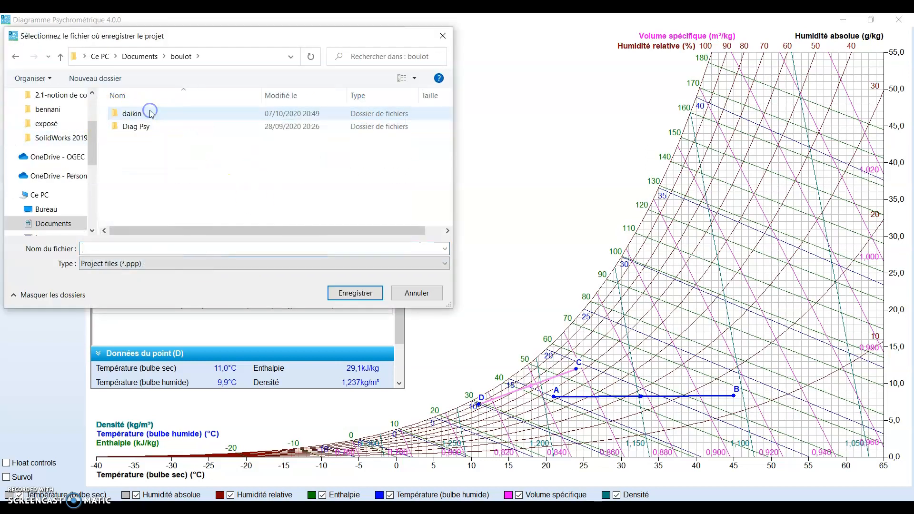
pyautogui.doubleClick(138, 113)
pyautogui.click(177, 248)
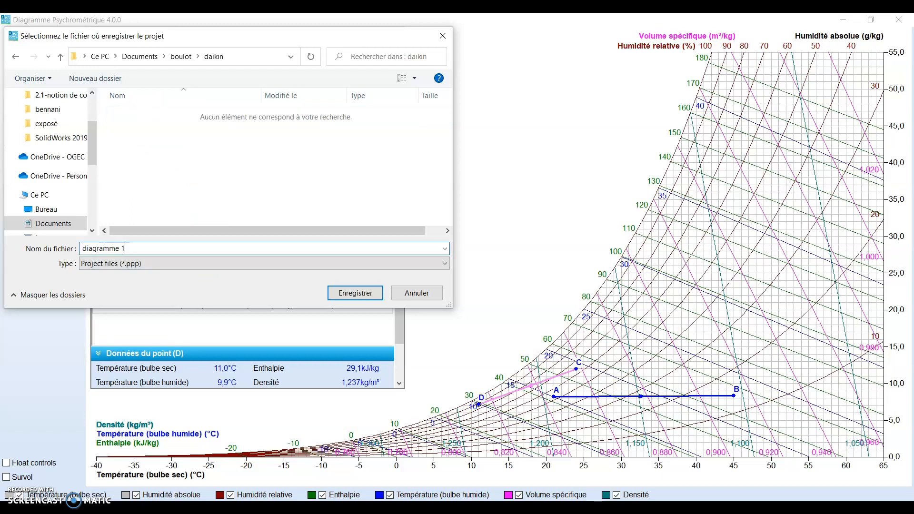
pyautogui.click(351, 294)
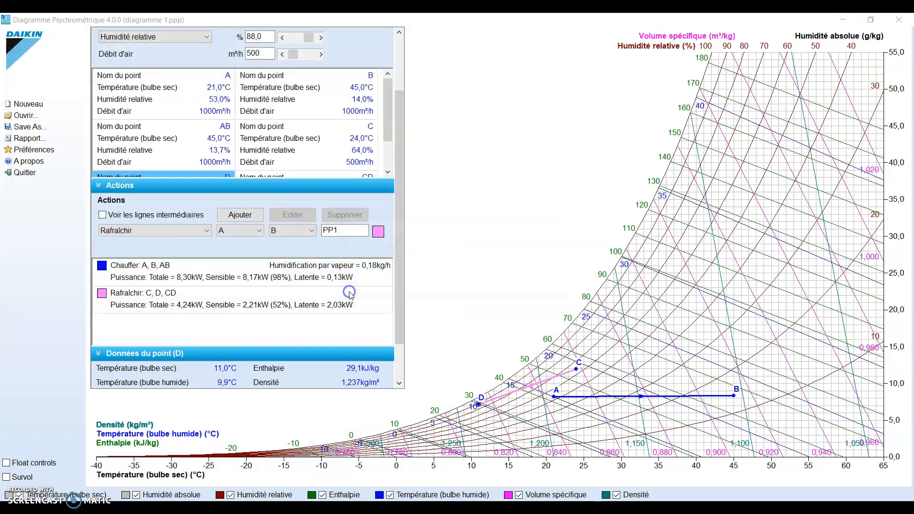
pyautogui.click(561, 285)
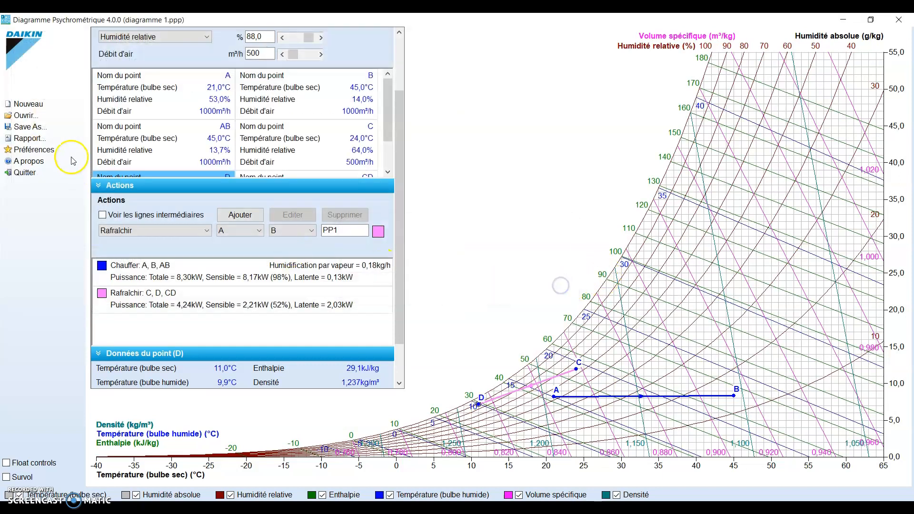